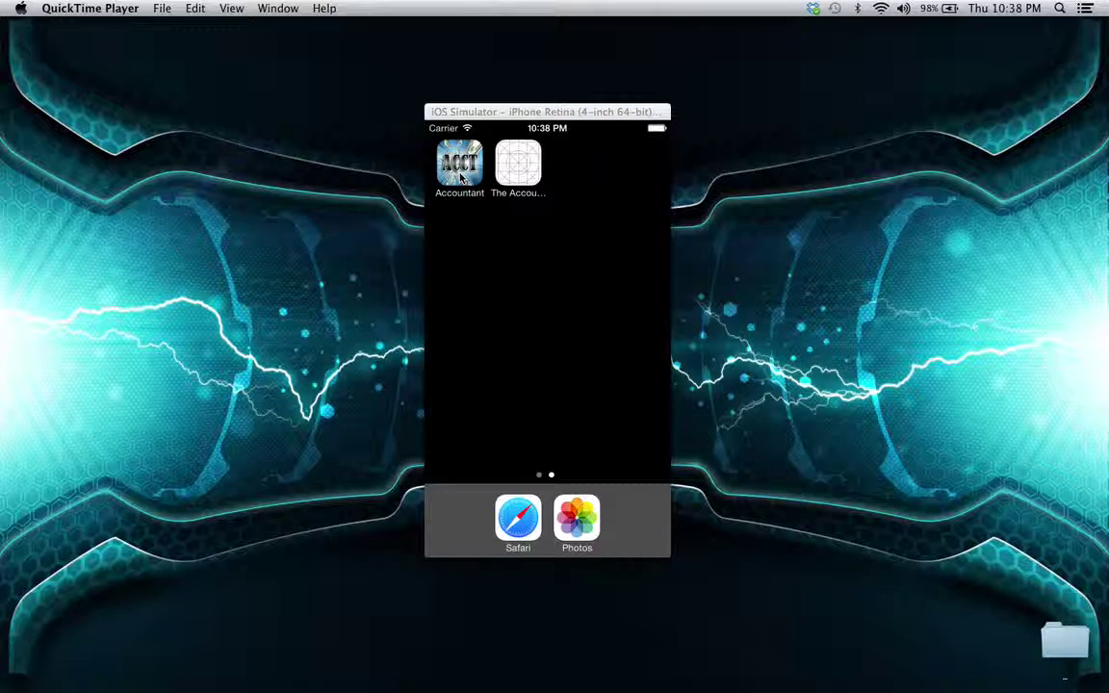
- Launch the Accountant app and reach the Bank view showing $00.00 balance and month-end estimate
{"action": "left_click", "coordinate": [461, 178]}
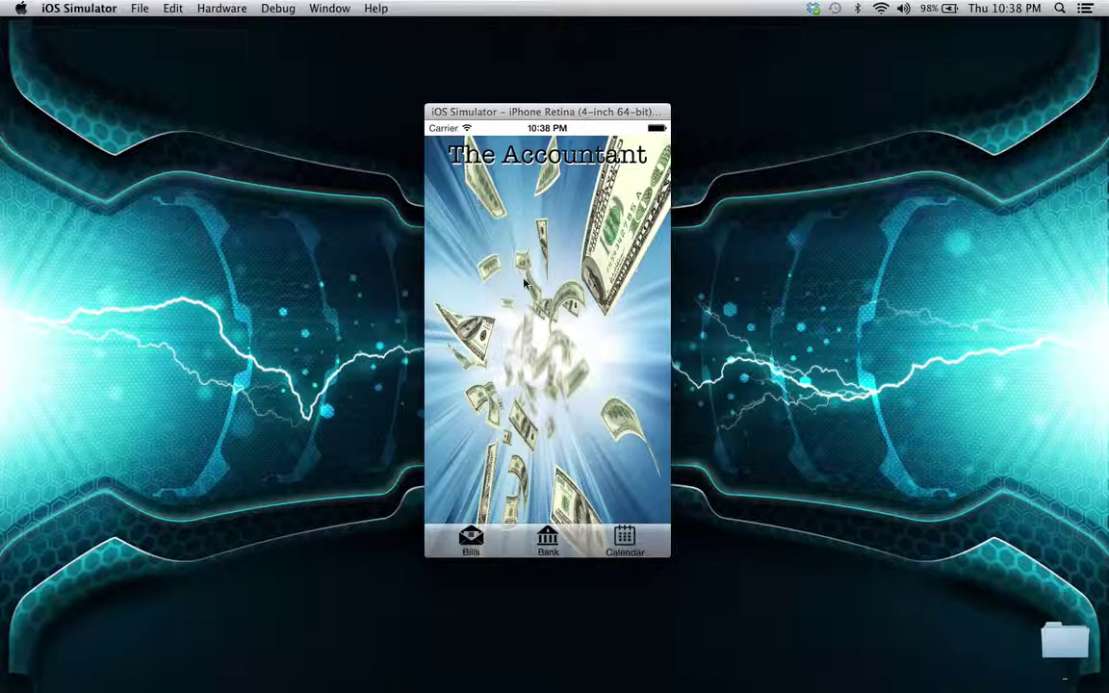
{"action": "left_click", "coordinate": [471, 281]}
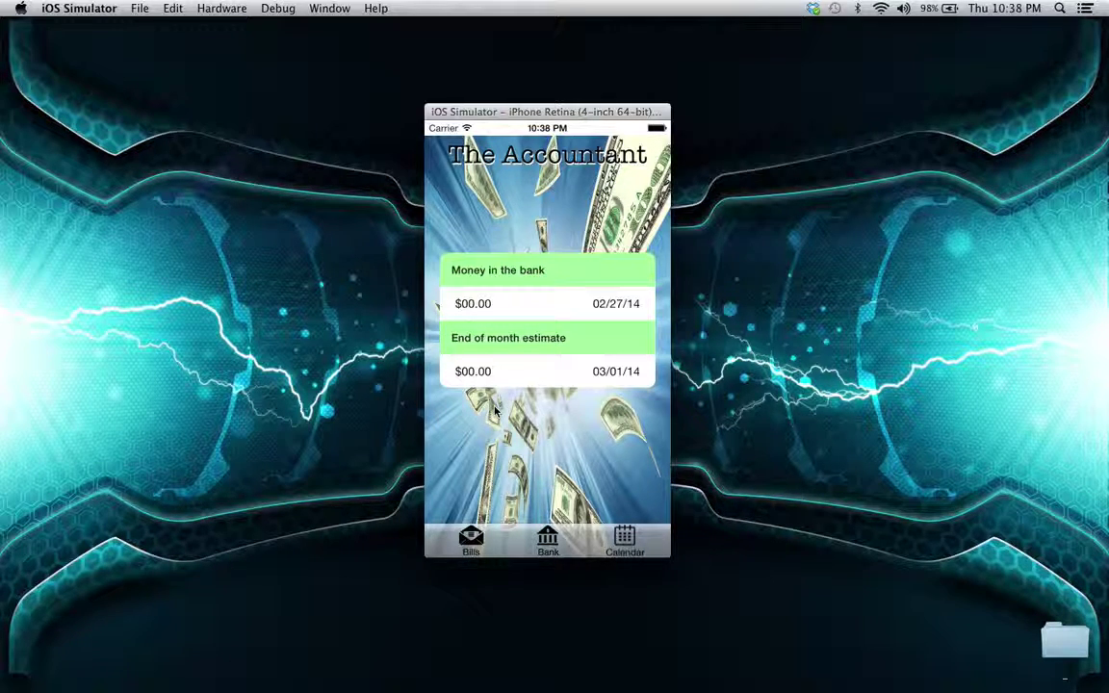
- Move from the Bank view to the Bills list of income and expense entries (Rent, Car Payment, Cell Phone, Electric)
{"action": "left_click_drag", "start_coordinate": [495, 412], "coordinate": [634, 421]}
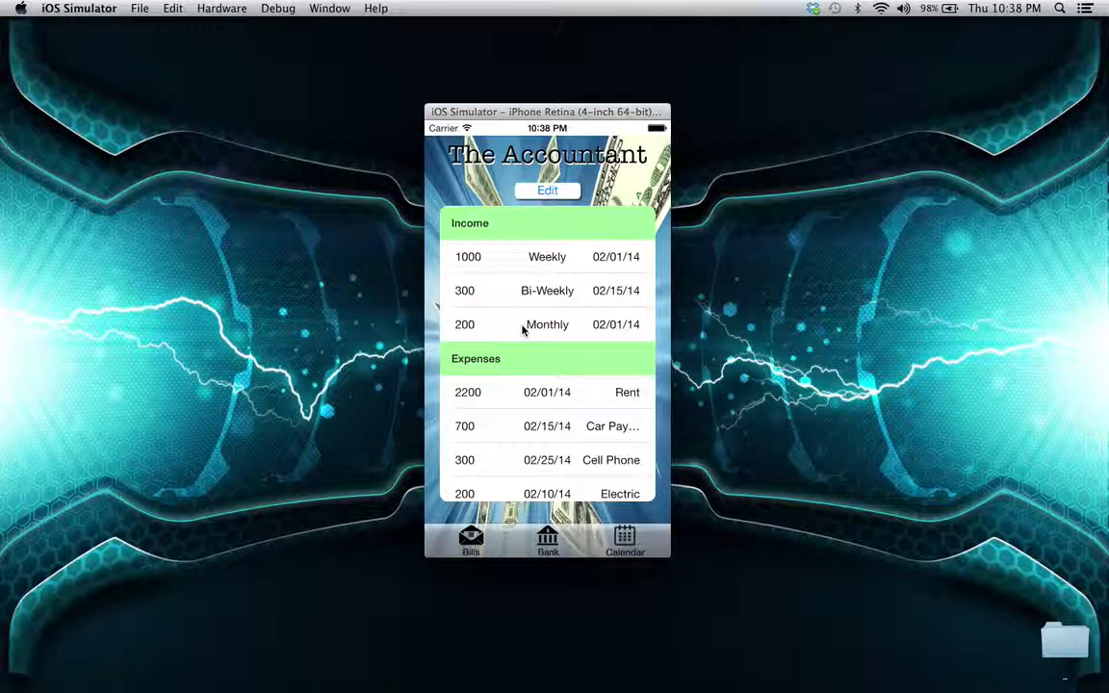
- Turn on edit mode for the Bills list so its Income, Expenses and Savings rows can be changed
{"action": "left_click", "coordinate": [525, 192]}
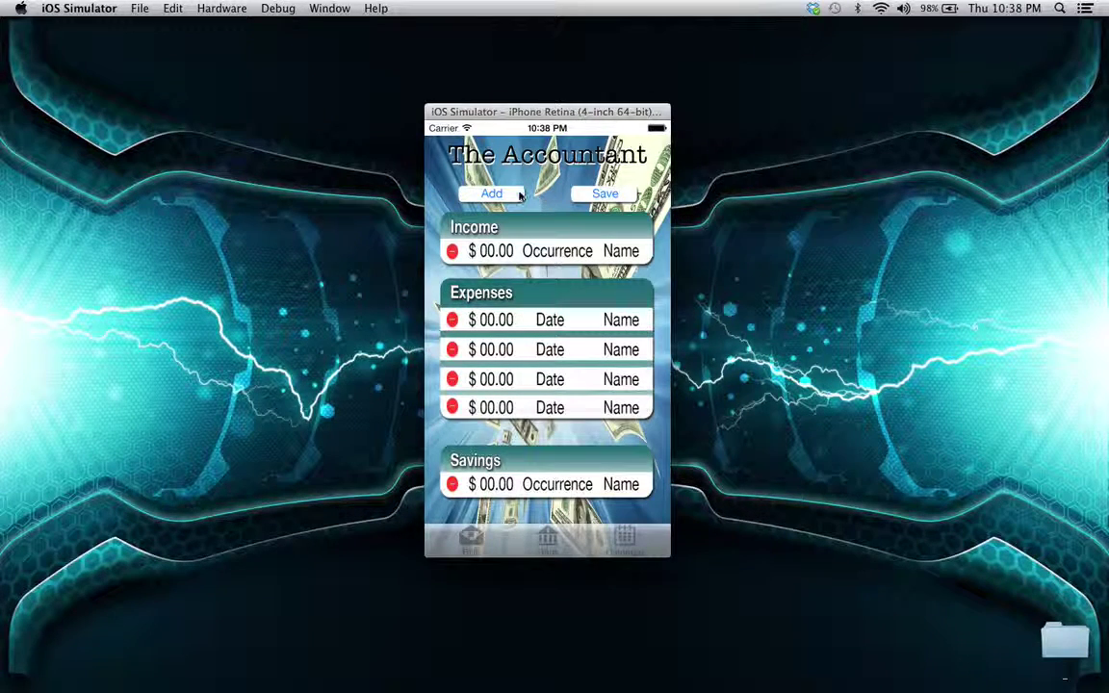
- Add a new Income entry dated 02/13/14, initially recurring Bi-Weekly
{"action": "left_click", "coordinate": [493, 194]}
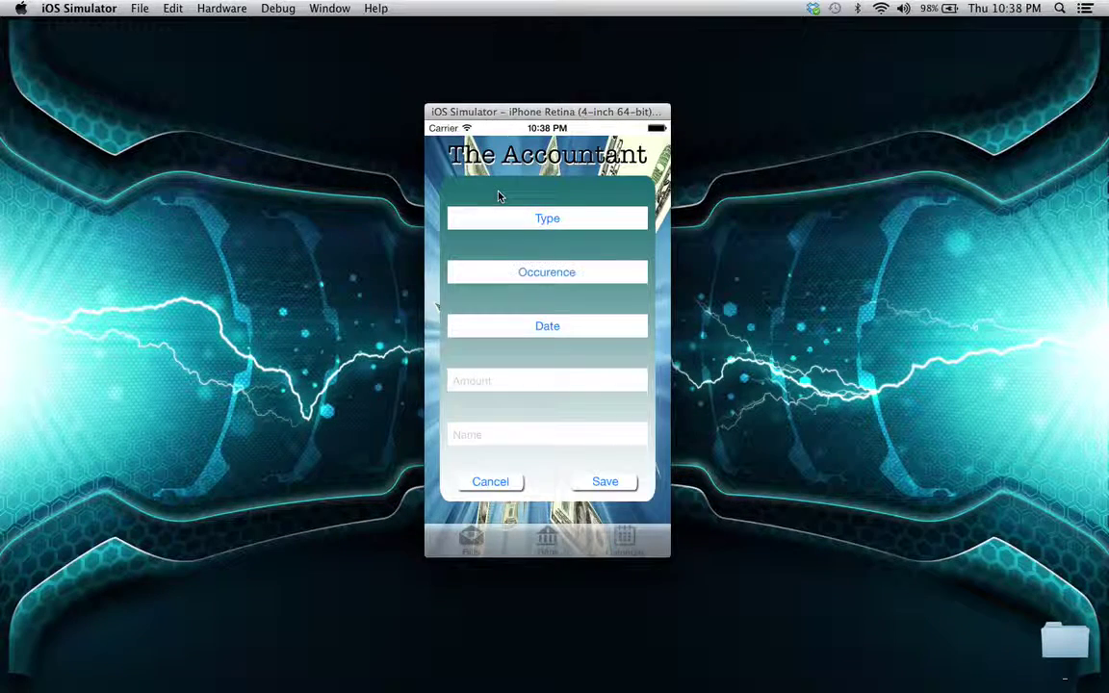
{"action": "left_click", "coordinate": [547, 221]}
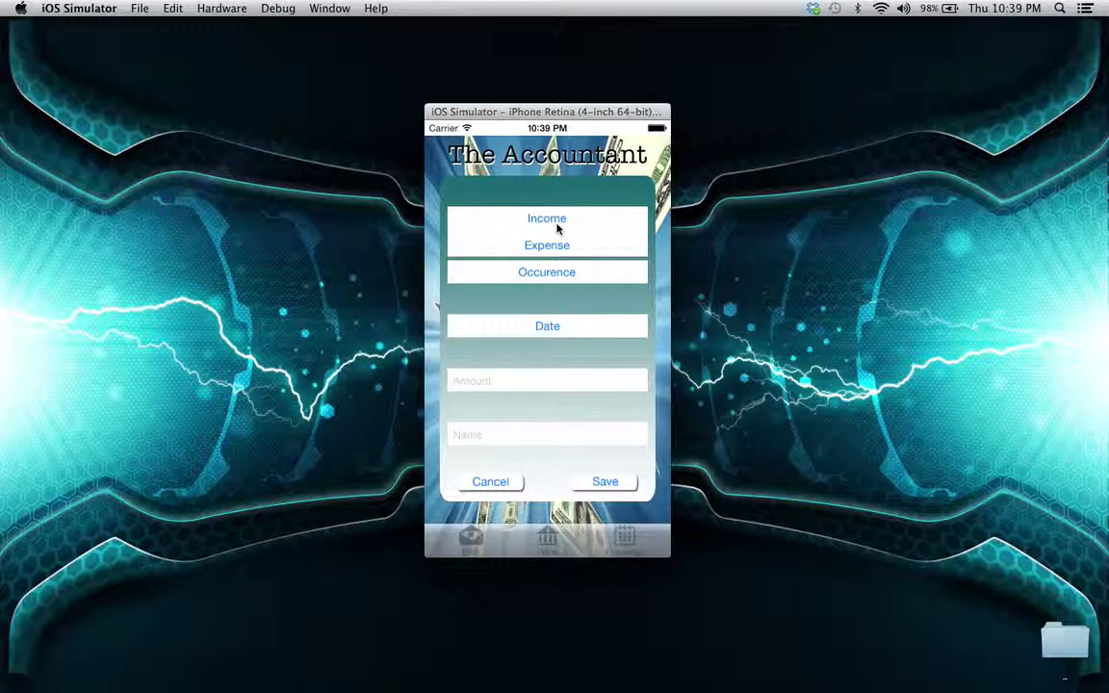
{"action": "left_click", "coordinate": [556, 223]}
{"action": "left_click", "coordinate": [563, 271]}
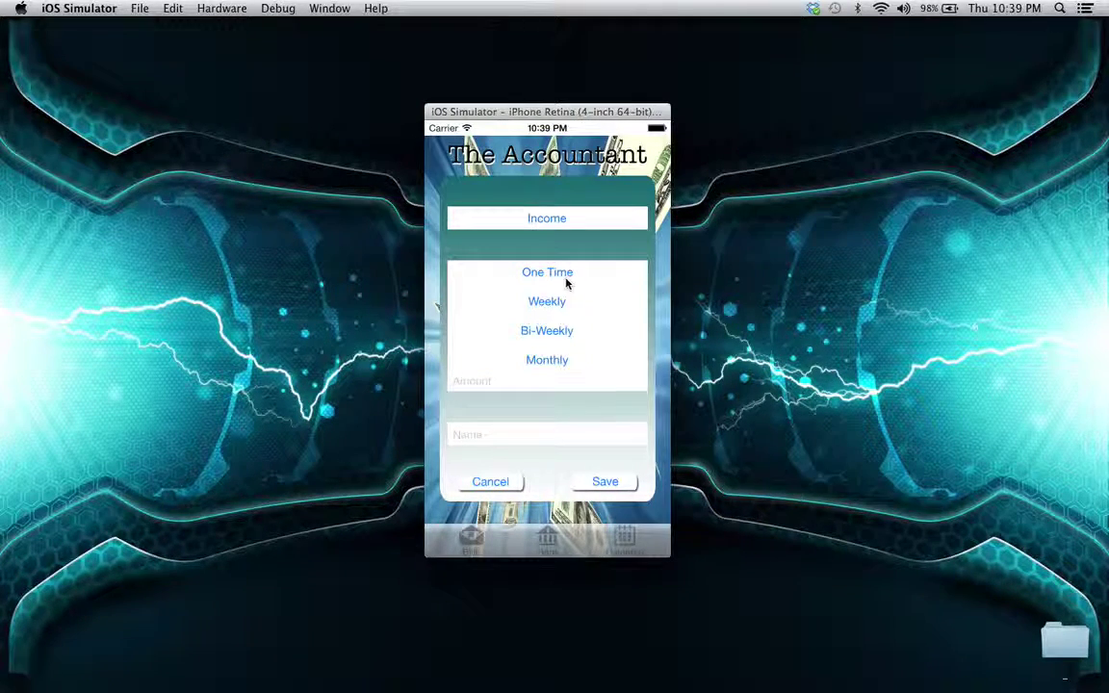
{"action": "left_click", "coordinate": [567, 333]}
{"action": "left_click", "coordinate": [563, 327]}
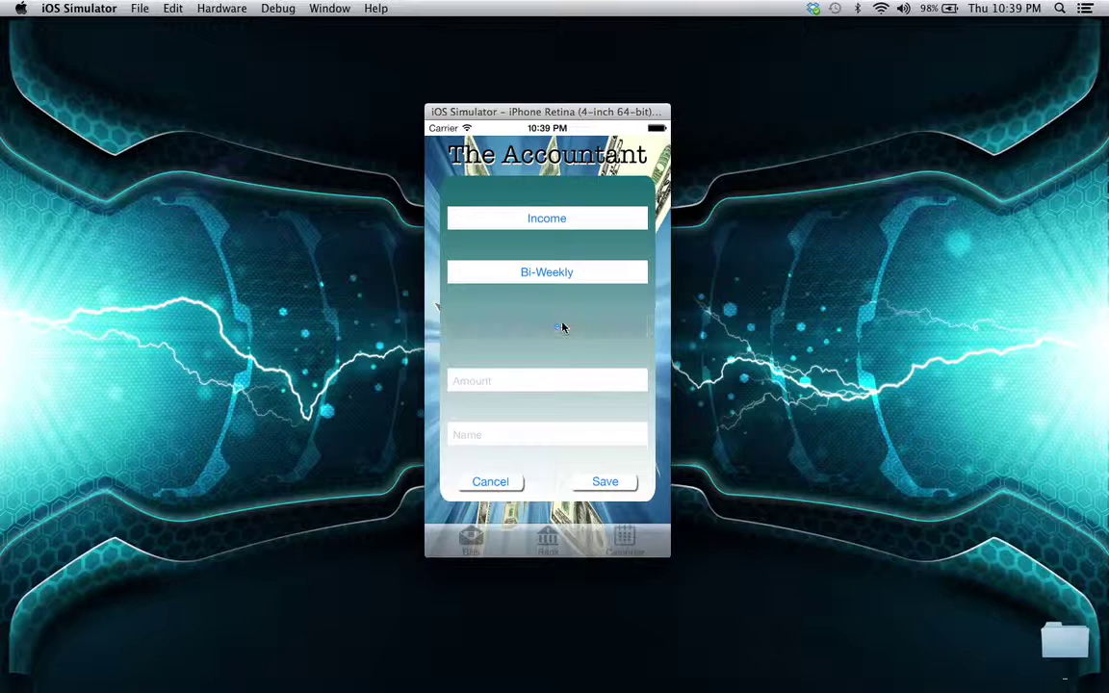
{"action": "left_click_drag", "start_coordinate": [562, 366], "coordinate": [563, 303]}
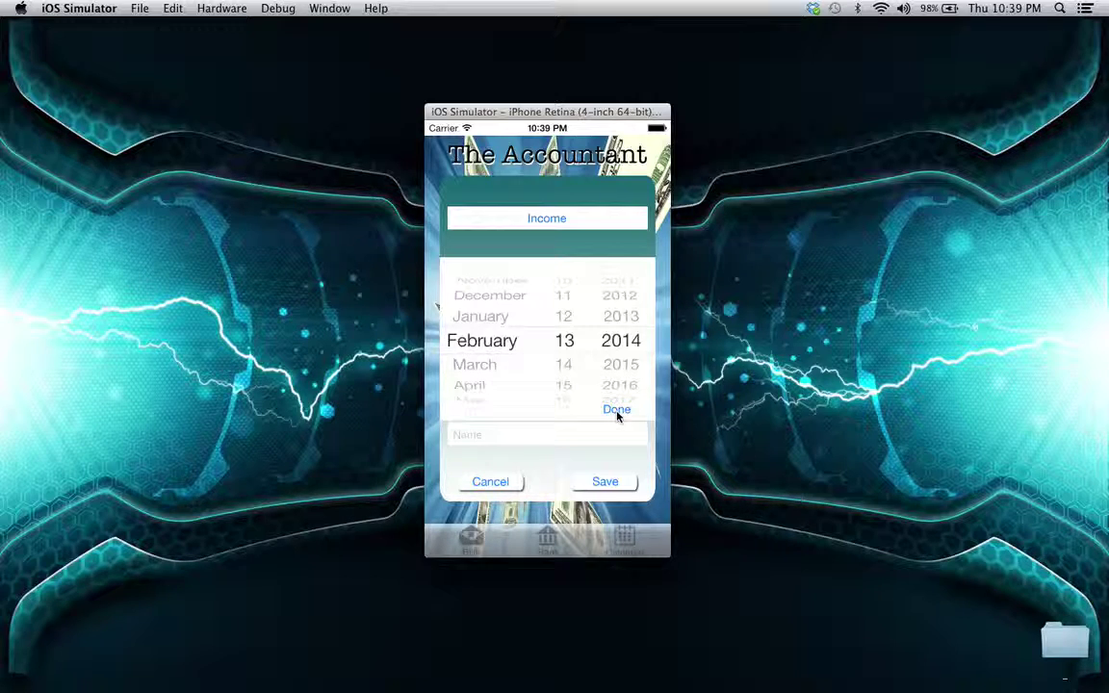
{"action": "left_click", "coordinate": [617, 414]}
- Change the entry's recurrence to Monthly and move to its Amount field
{"action": "left_click", "coordinate": [560, 281]}
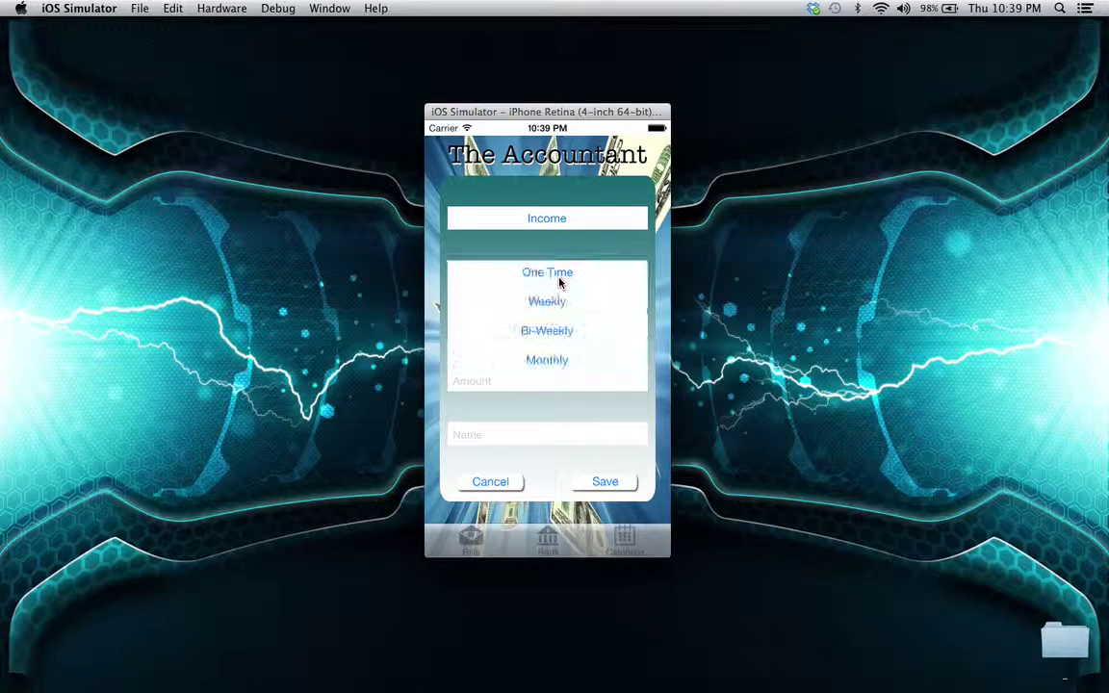
{"action": "left_click", "coordinate": [557, 357]}
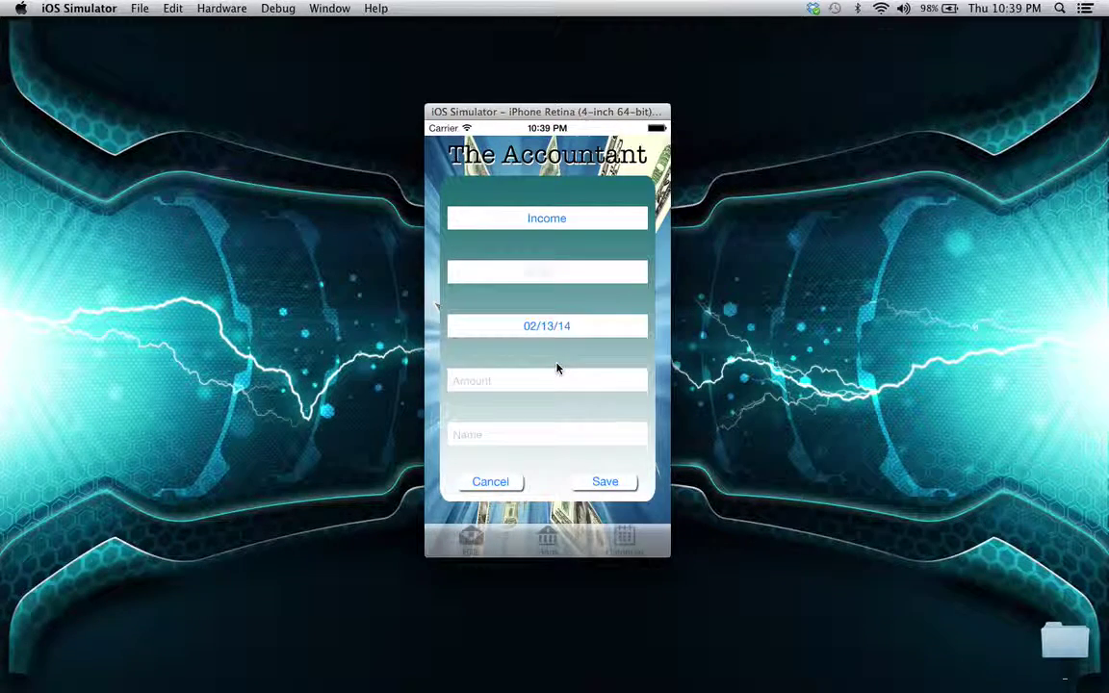
{"action": "left_click", "coordinate": [509, 384]}
- Enter 10000 as the income amount
{"action": "left_click", "coordinate": [481, 420]}
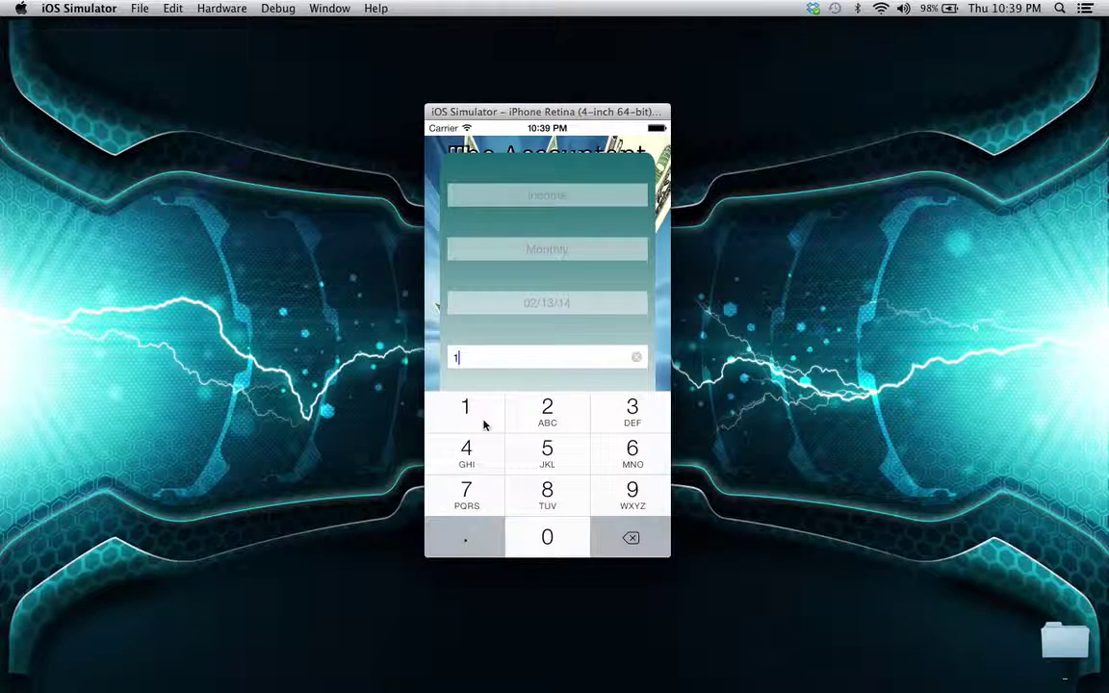
{"action": "left_click", "coordinate": [554, 545]}
{"action": "left_click", "coordinate": [554, 545]}
{"action": "left_click", "coordinate": [555, 545]}
{"action": "left_click", "coordinate": [555, 545]}
{"action": "left_click", "coordinate": [554, 325]}
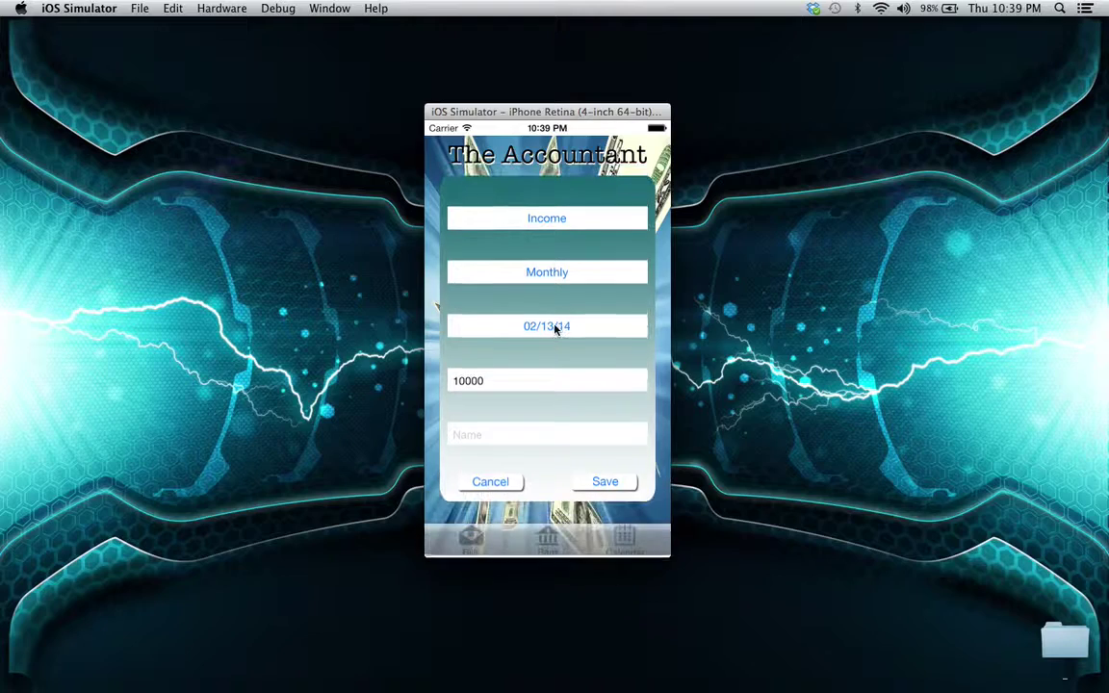
- Name the income entry 'pay day' and save it
{"action": "left_click", "coordinate": [485, 438]}
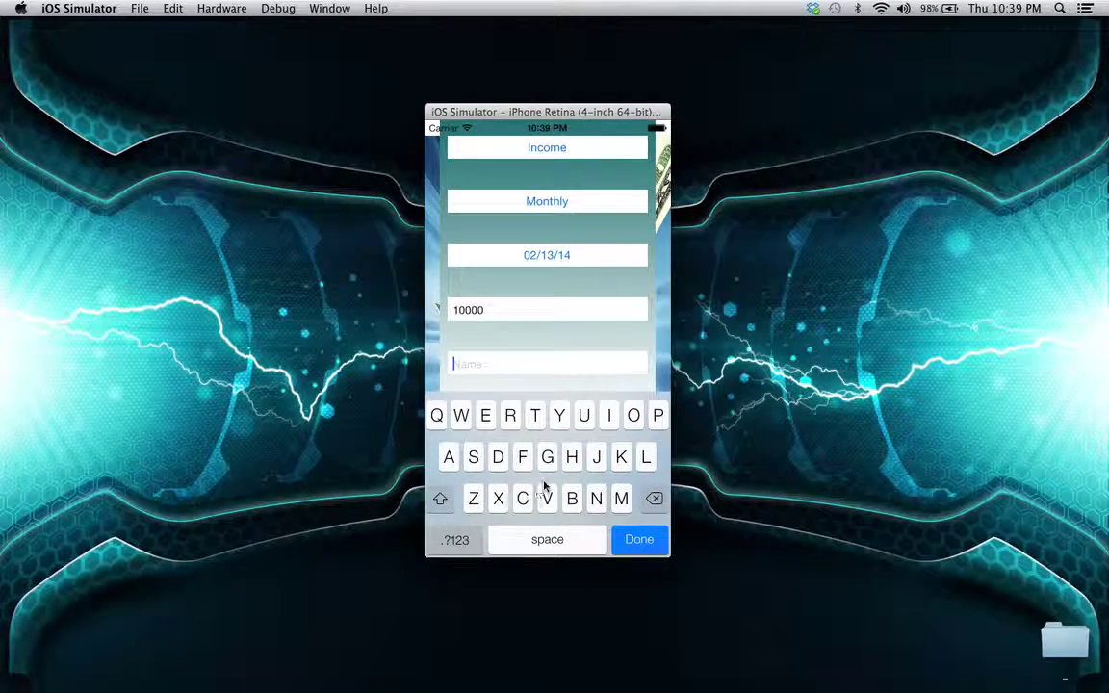
{"action": "left_click", "coordinate": [659, 418]}
{"action": "left_click", "coordinate": [449, 457]}
{"action": "left_click", "coordinate": [561, 418]}
{"action": "left_click", "coordinate": [531, 538]}
{"action": "left_click", "coordinate": [495, 461]}
{"action": "left_click", "coordinate": [449, 457]}
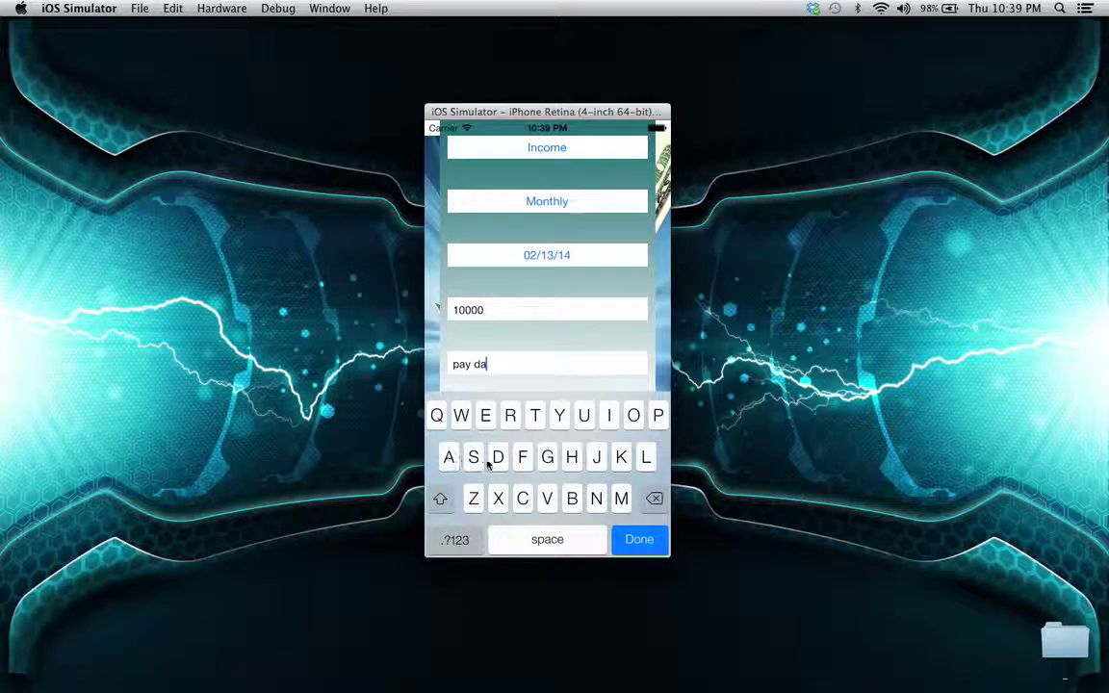
{"action": "left_click", "coordinate": [560, 418]}
{"action": "key", "text": "Return"}
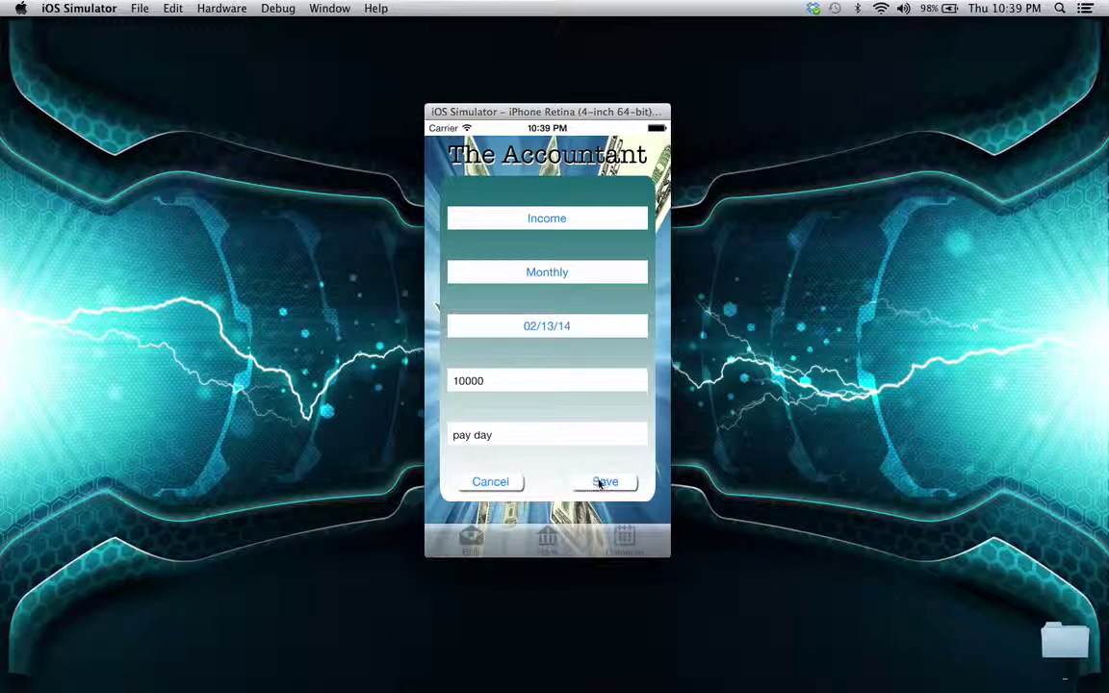
{"action": "left_click", "coordinate": [601, 483]}
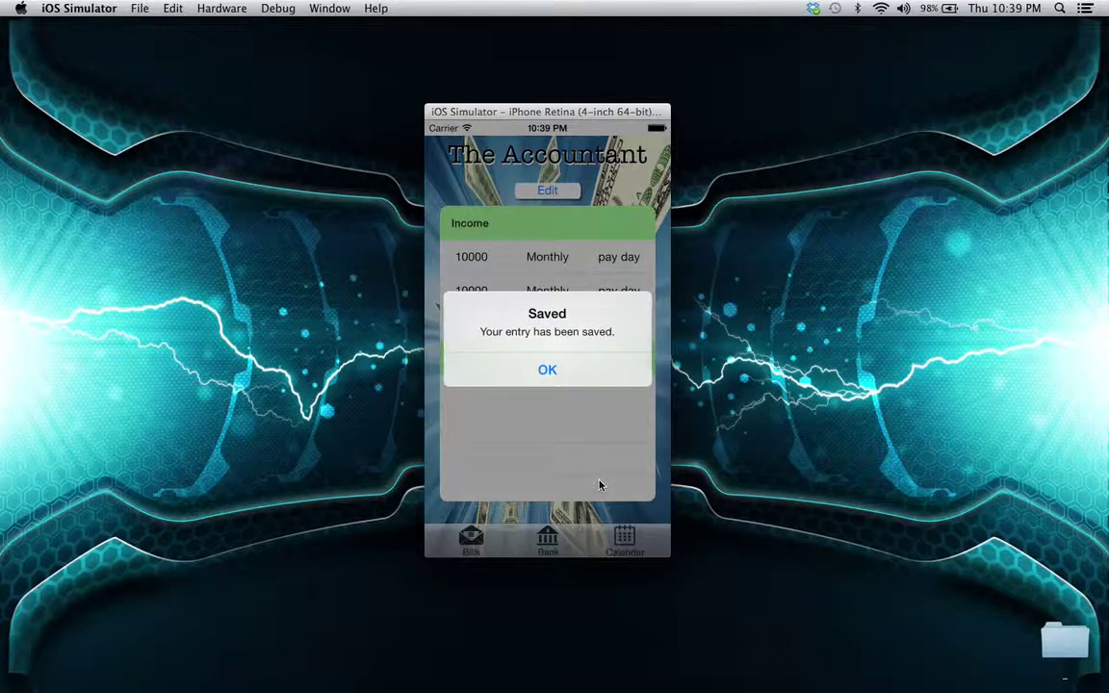
- Dismiss the Saved alert, check the 10000 bank and estimate totals, and return to Bills
{"action": "left_click", "coordinate": [546, 371]}
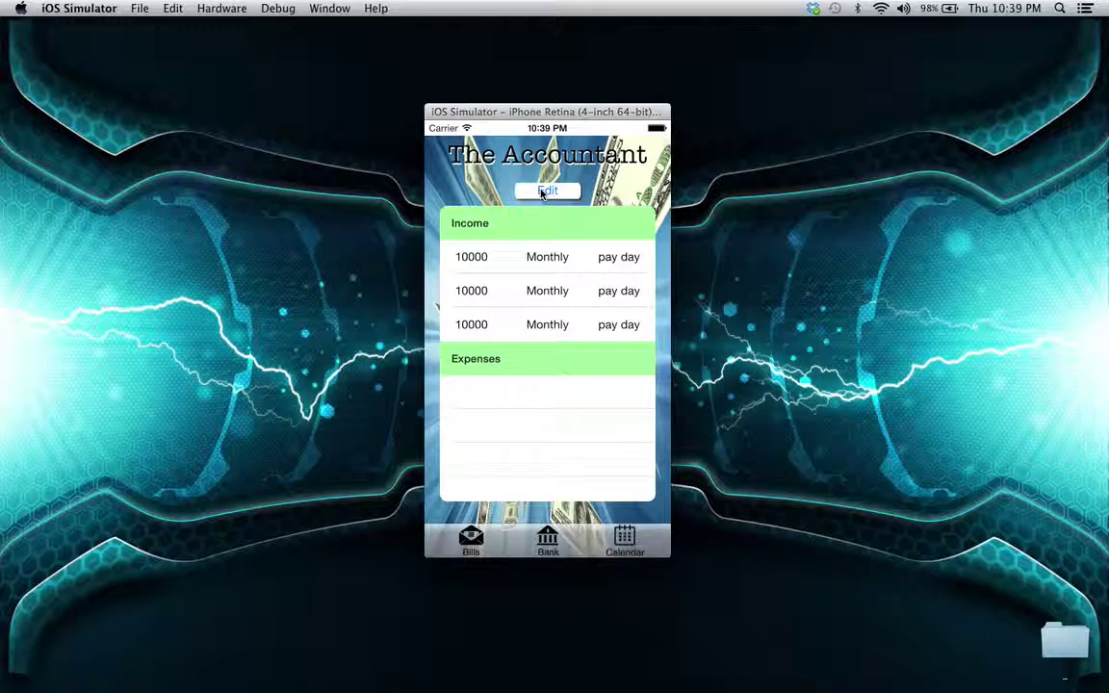
{"action": "left_click_drag", "start_coordinate": [630, 468], "coordinate": [403, 447]}
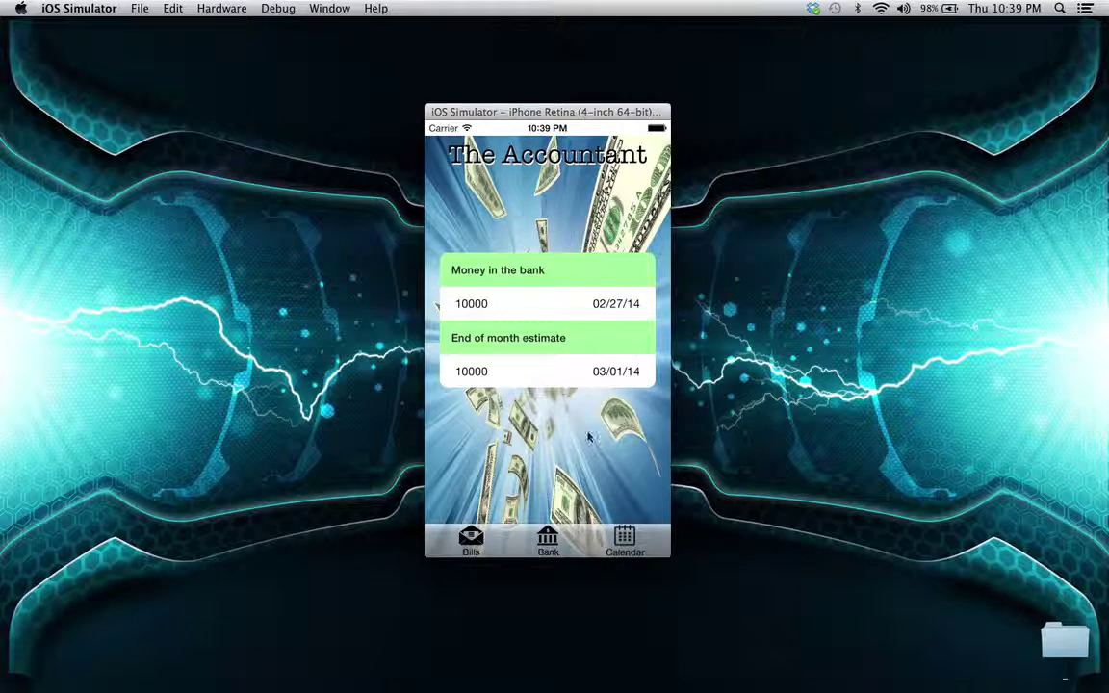
{"action": "left_click_drag", "start_coordinate": [475, 396], "coordinate": [644, 445]}
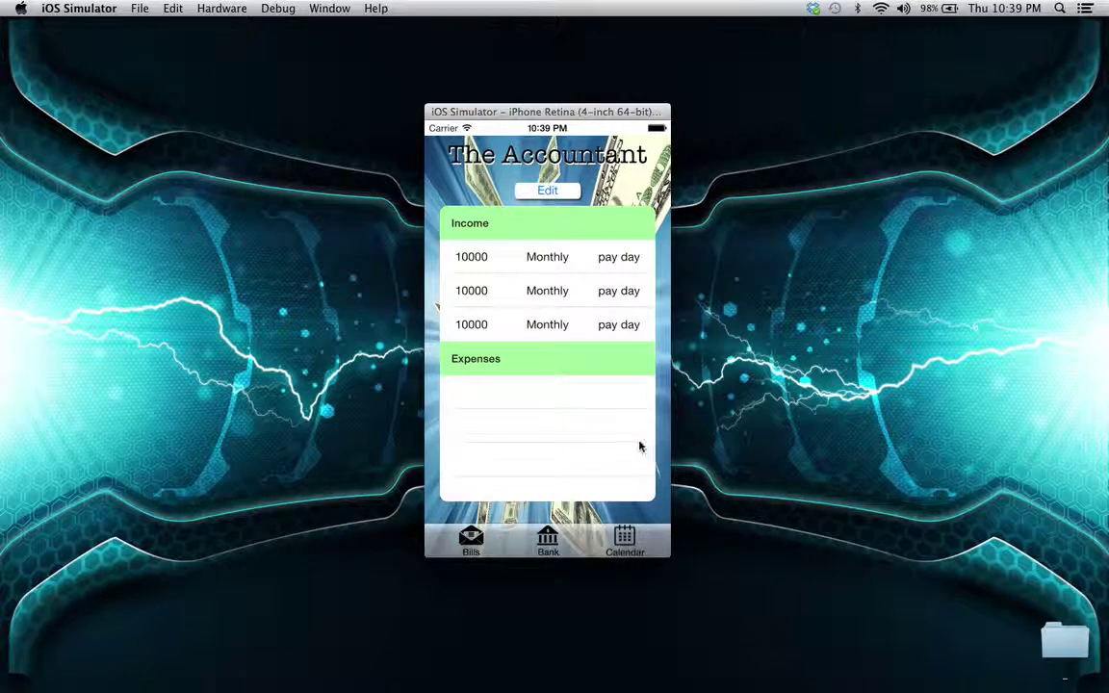
- Start a new Bi-Weekly Expense entry dated 02/15/14
{"action": "left_click", "coordinate": [543, 190]}
{"action": "left_click", "coordinate": [490, 188]}
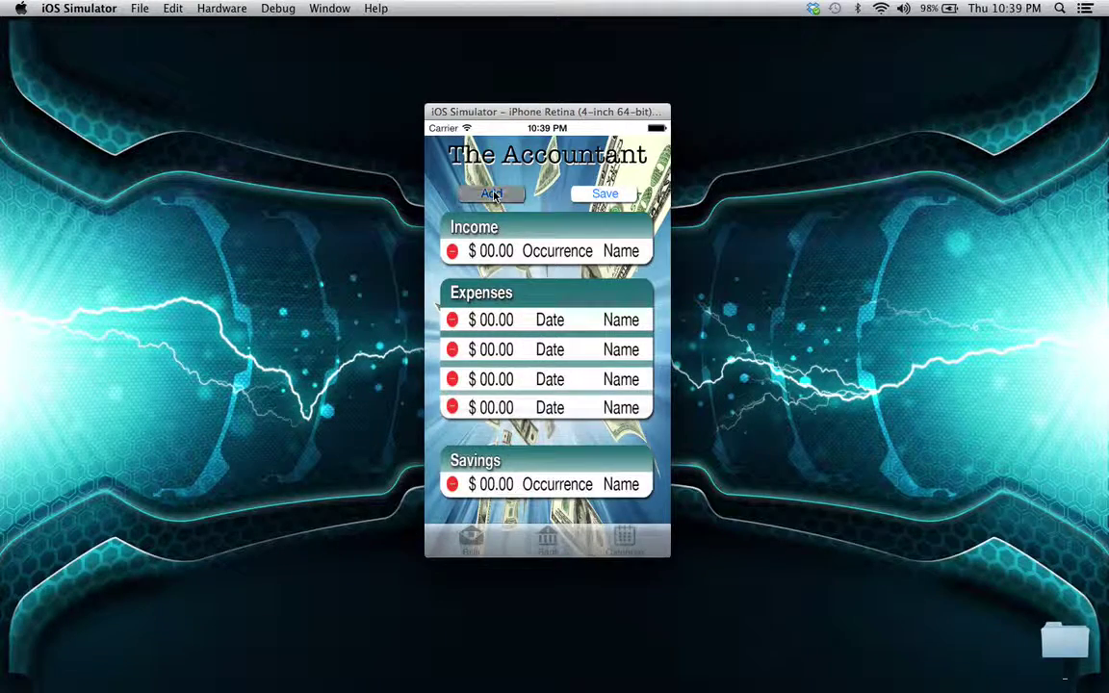
{"action": "left_click", "coordinate": [547, 245]}
{"action": "left_click", "coordinate": [546, 272]}
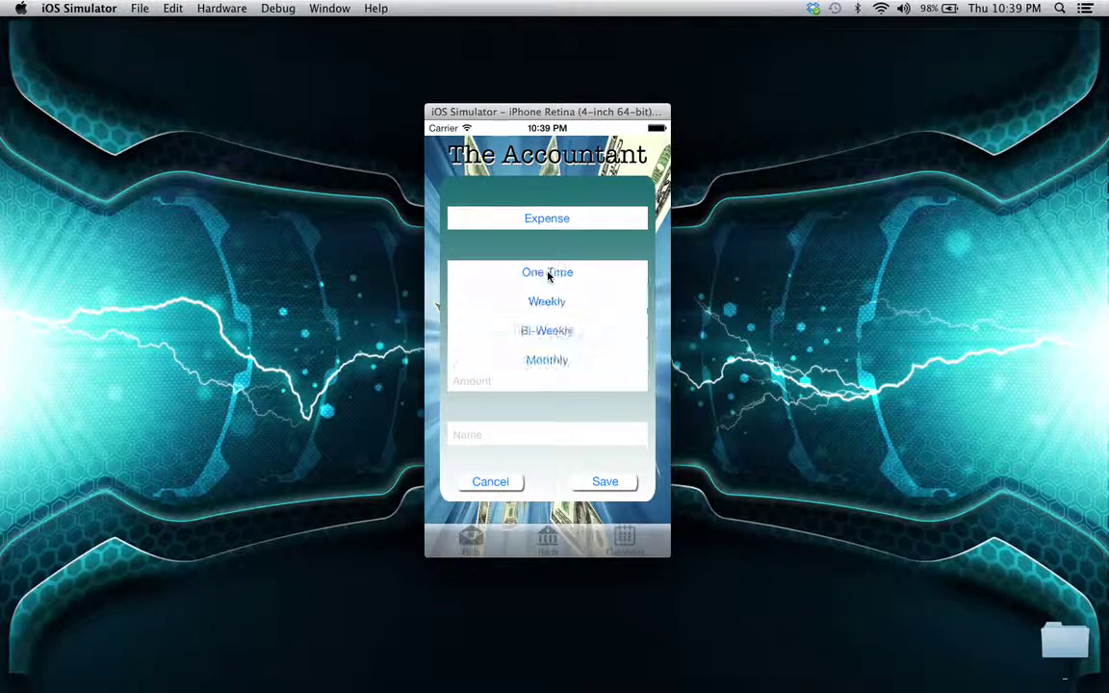
{"action": "left_click", "coordinate": [554, 332]}
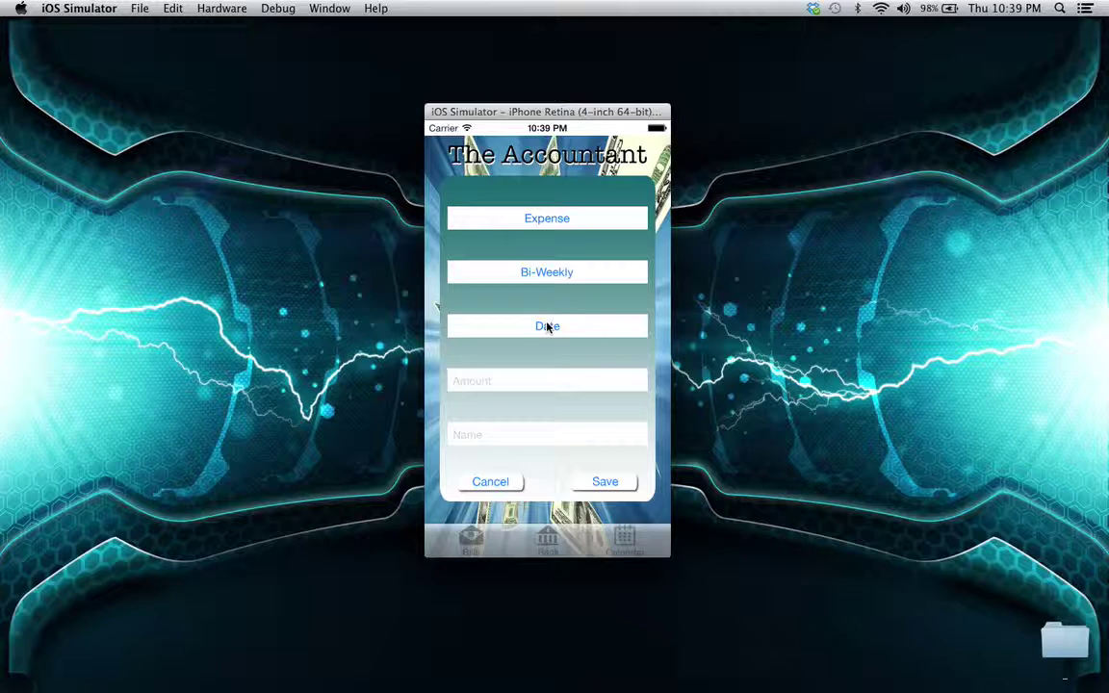
{"action": "left_click", "coordinate": [544, 324]}
{"action": "left_click_drag", "start_coordinate": [560, 356], "coordinate": [559, 291]}
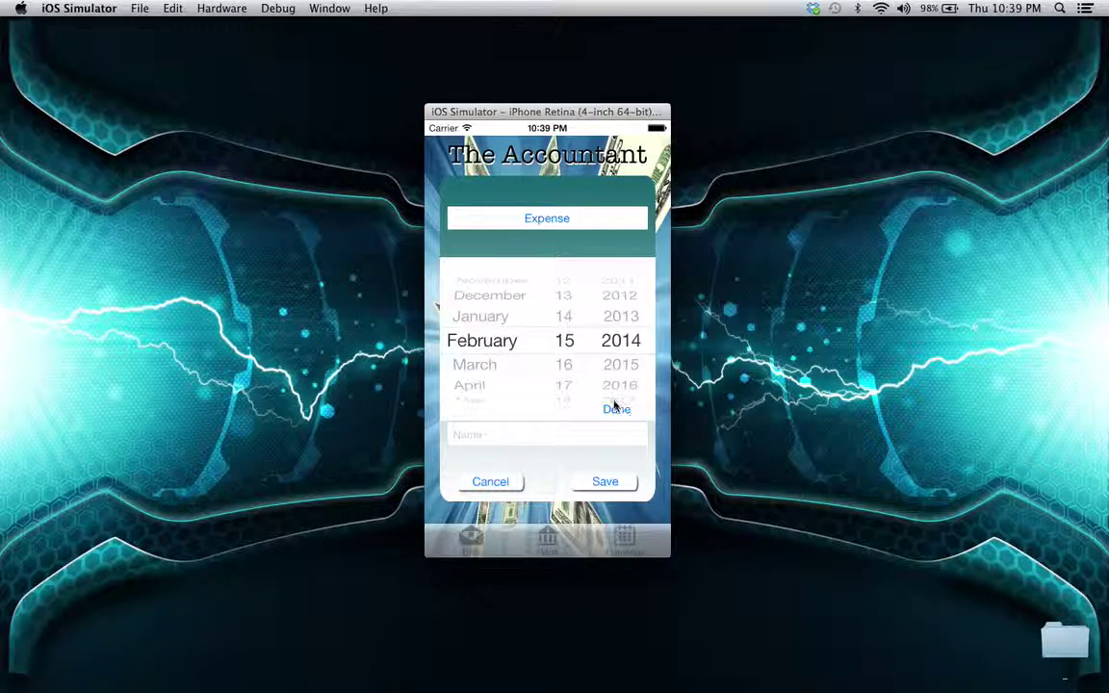
{"action": "left_click", "coordinate": [616, 409]}
- Enter 5000 as the expense amount
{"action": "left_click", "coordinate": [503, 384]}
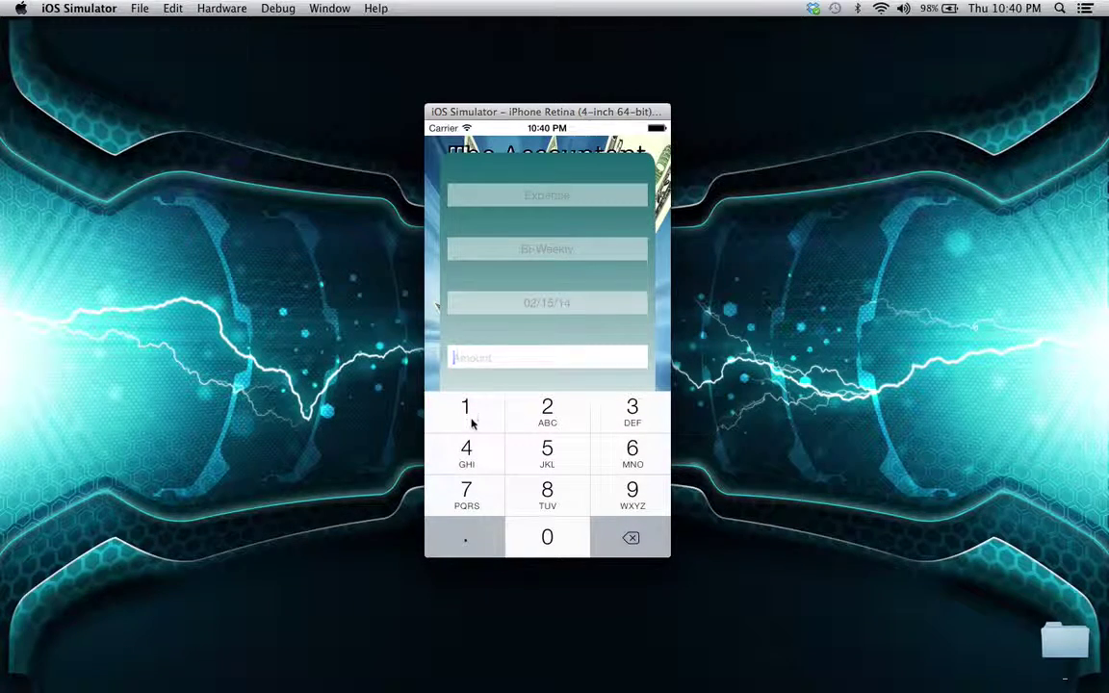
{"action": "left_click", "coordinate": [544, 450]}
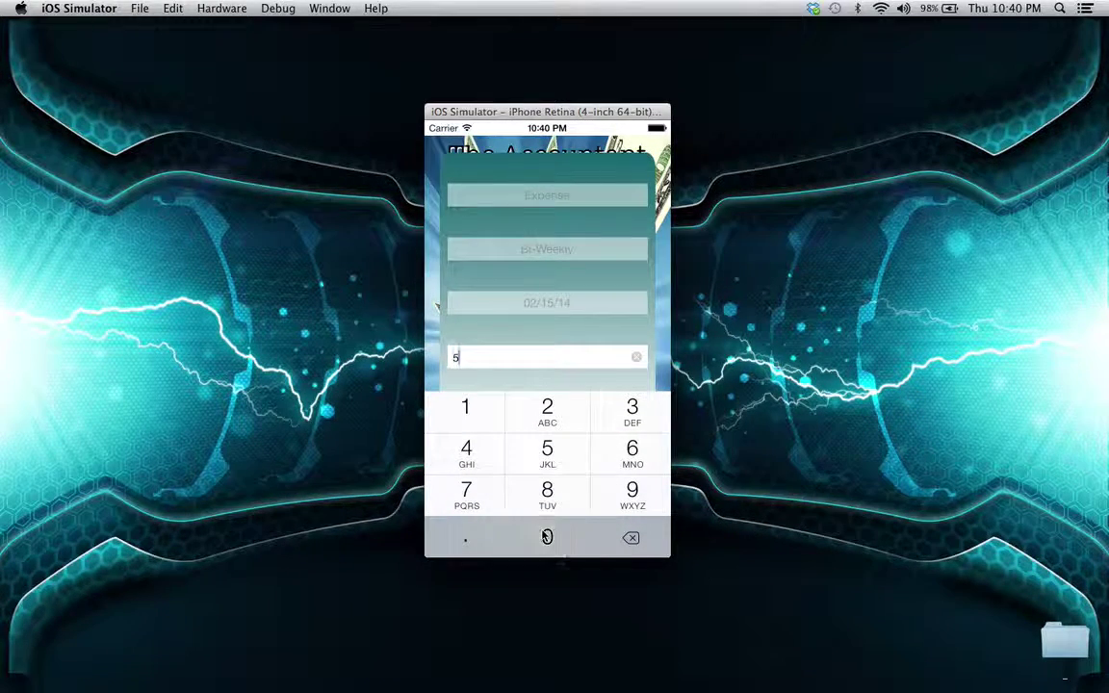
{"action": "left_click", "coordinate": [546, 537]}
{"action": "left_click", "coordinate": [545, 536]}
{"action": "left_click", "coordinate": [546, 537]}
- Begin naming the expense, typing 'child ' in the Name field
{"action": "left_click", "coordinate": [563, 342]}
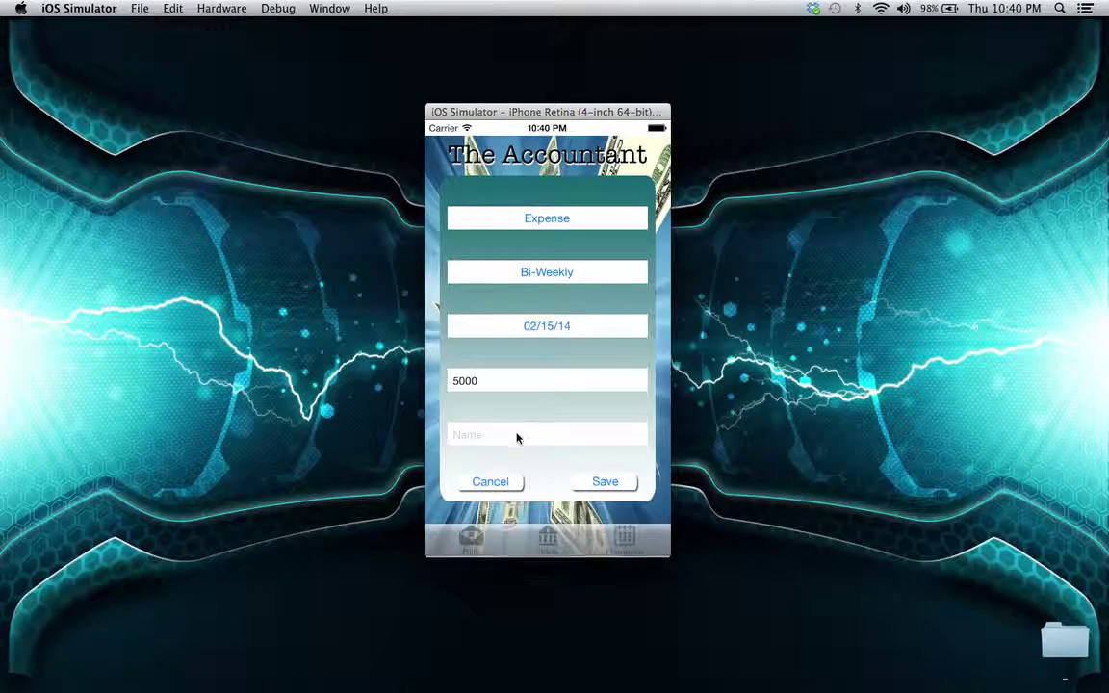
{"action": "left_click", "coordinate": [495, 438]}
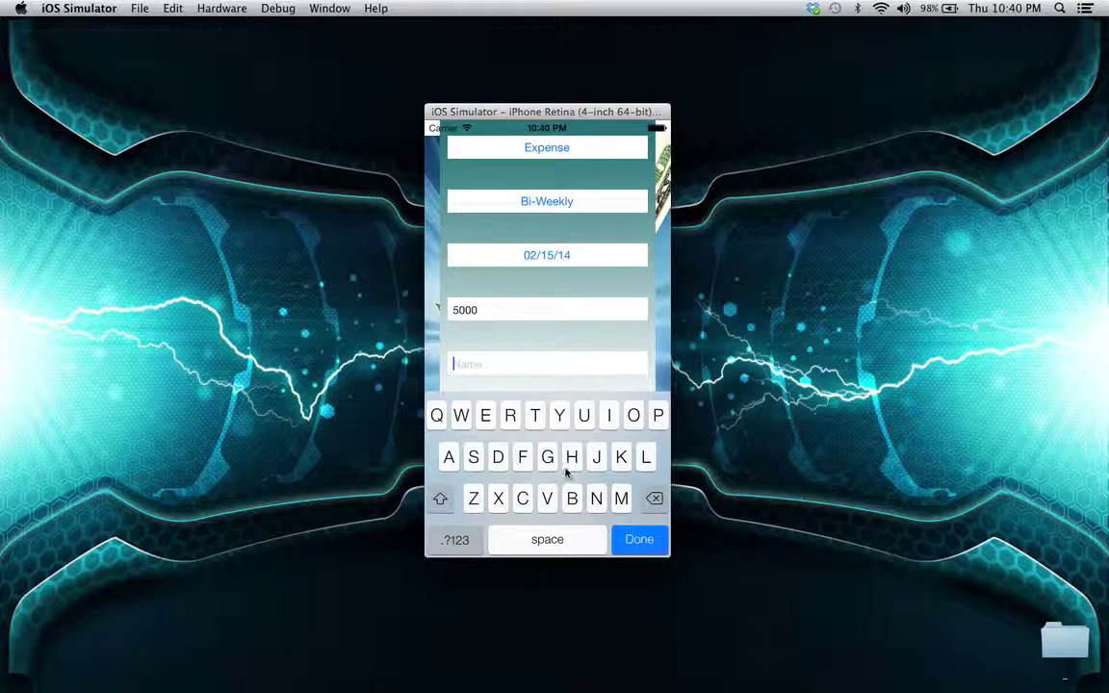
{"action": "left_click", "coordinate": [522, 497]}
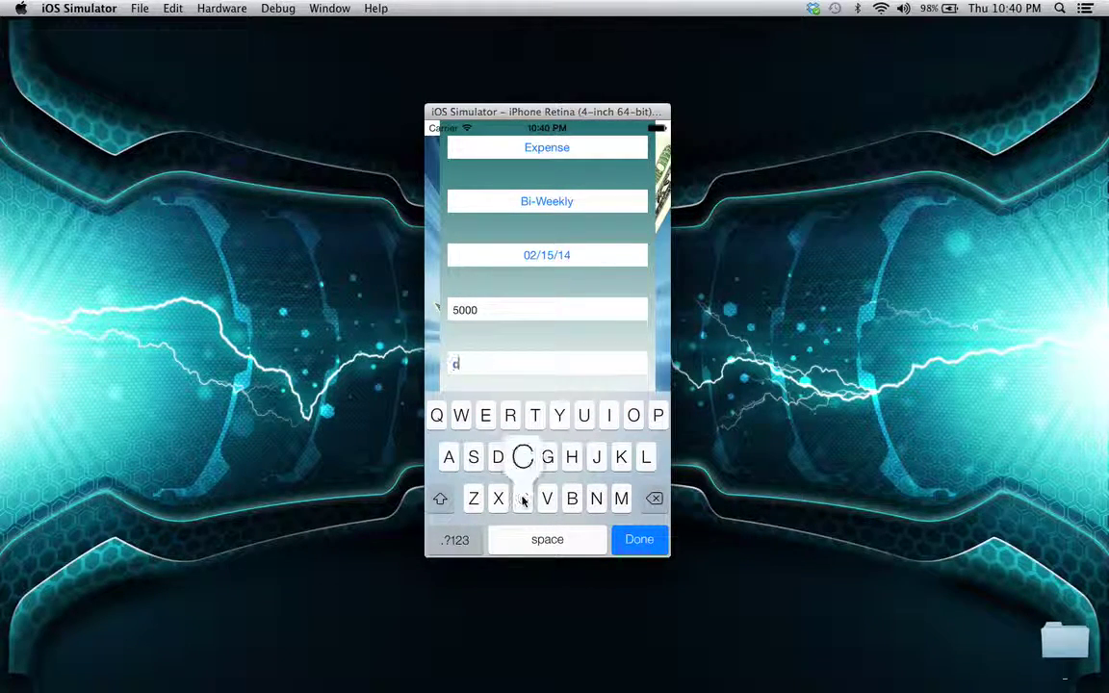
{"action": "left_click", "coordinate": [571, 457]}
{"action": "left_click", "coordinate": [609, 415]}
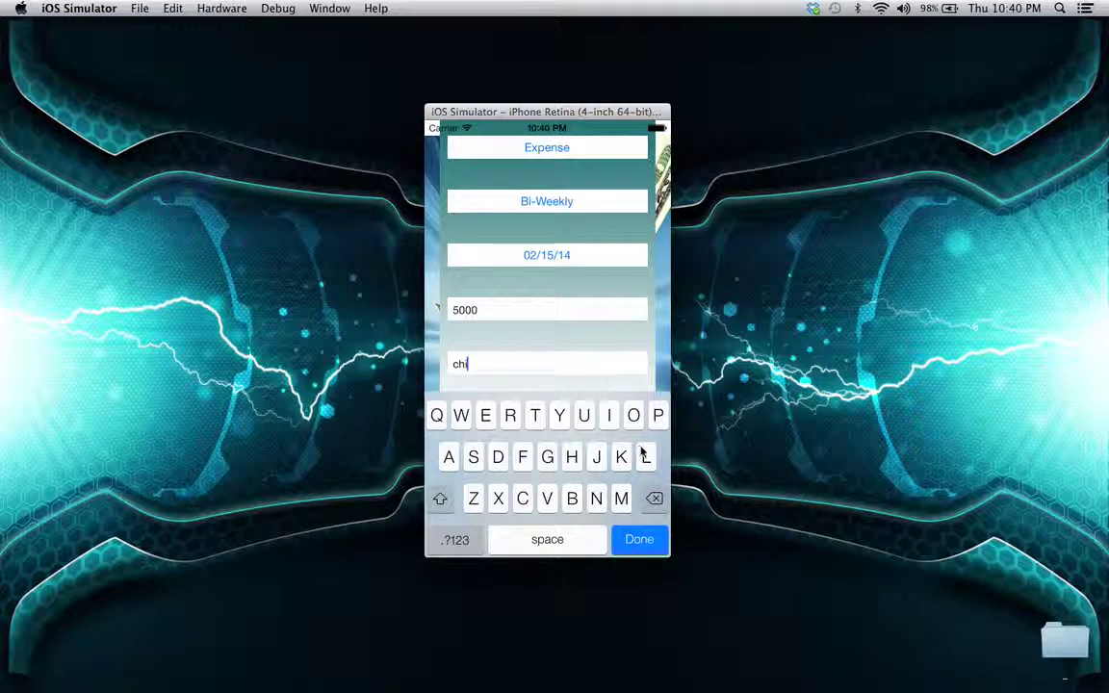
{"action": "left_click", "coordinate": [646, 458]}
{"action": "left_click", "coordinate": [500, 459]}
{"action": "left_click", "coordinate": [529, 539]}
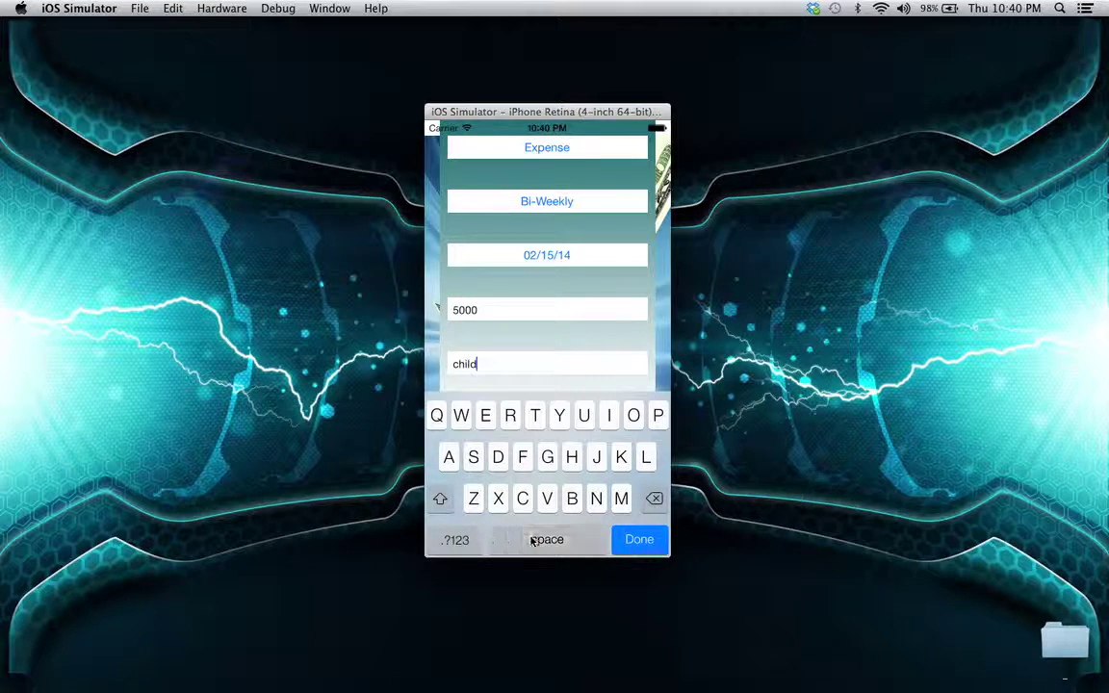
- Complete the name as 'child support' and save the expense
{"action": "left_click", "coordinate": [475, 457]}
{"action": "left_click", "coordinate": [584, 415]}
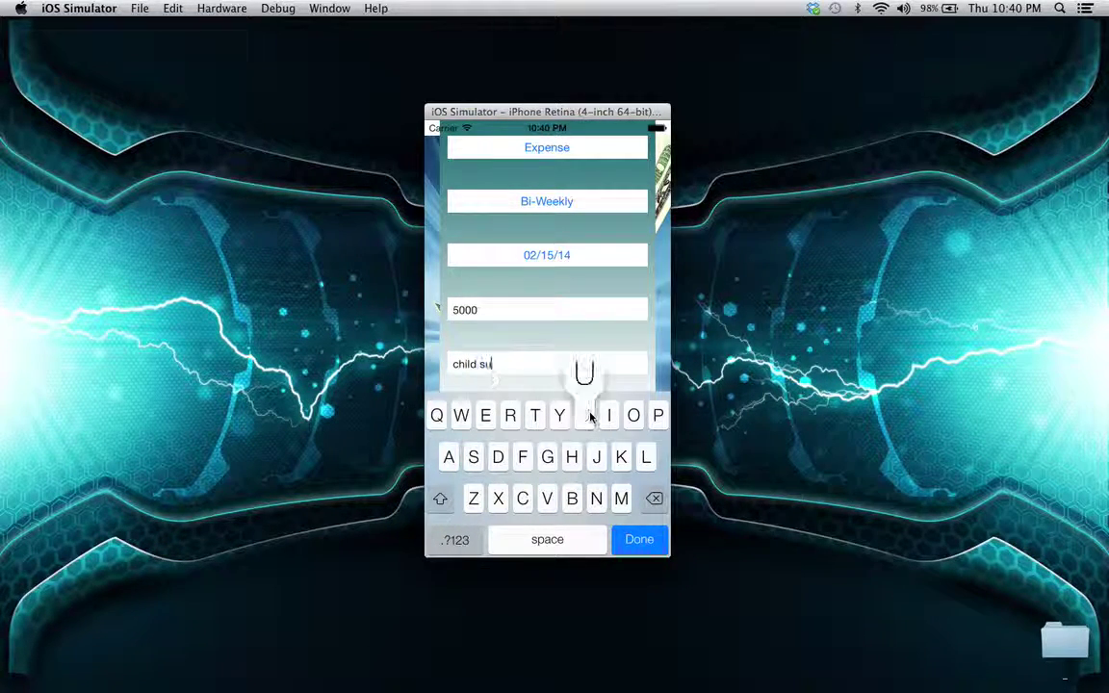
{"action": "left_click", "coordinate": [658, 415]}
{"action": "left_click", "coordinate": [658, 415]}
{"action": "left_click", "coordinate": [633, 414]}
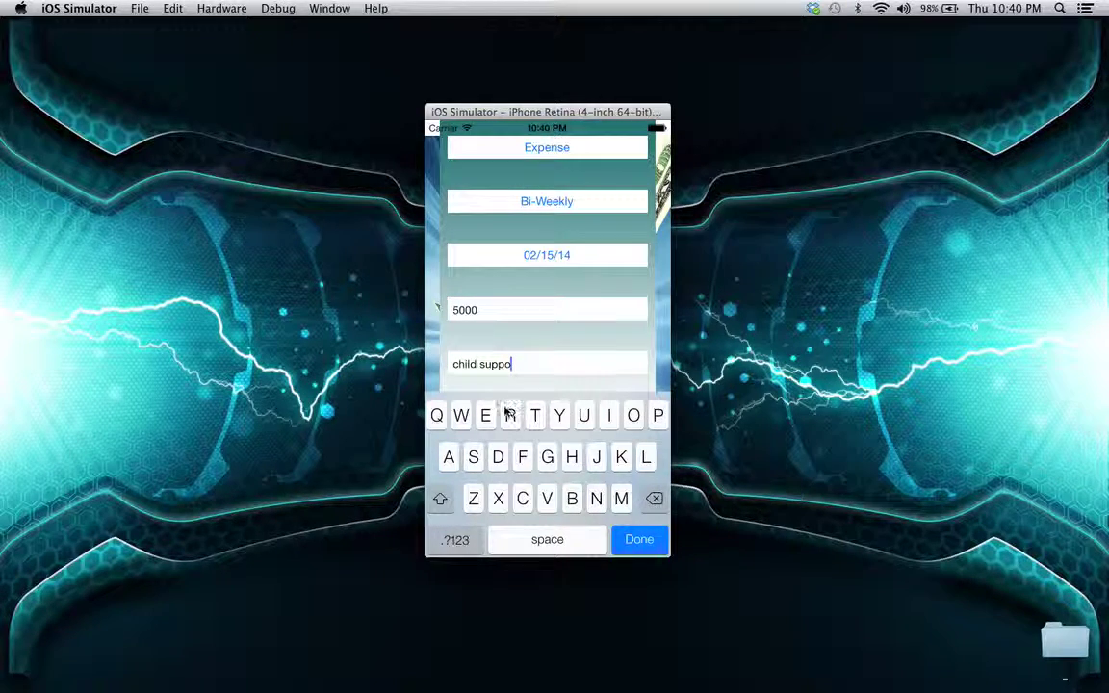
{"action": "left_click", "coordinate": [510, 415]}
{"action": "left_click", "coordinate": [534, 417]}
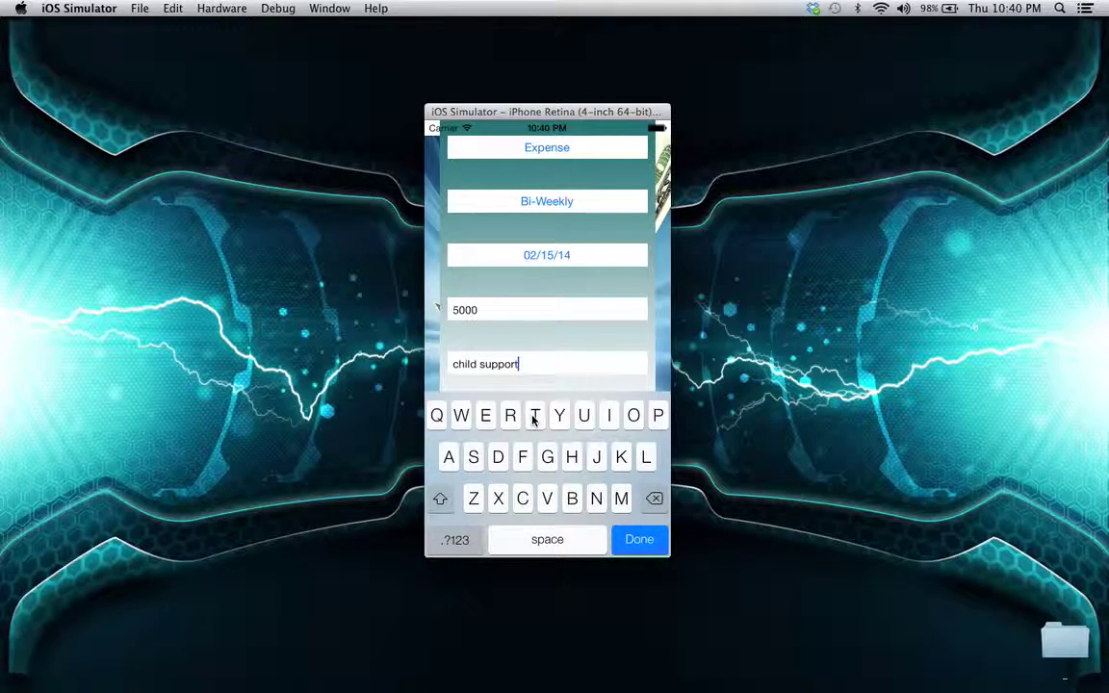
{"action": "left_click", "coordinate": [637, 539]}
{"action": "left_click", "coordinate": [607, 483]}
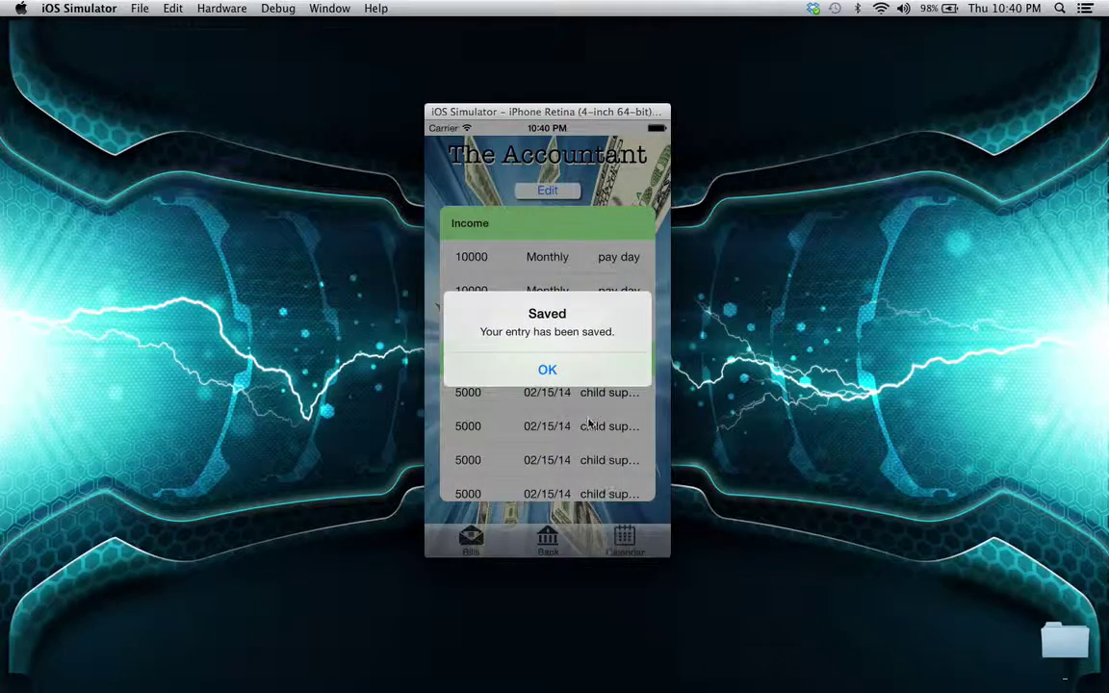
- Dismiss the Saved alert, view 10000 in the bank with a 20000 estimate, then go to Calendar
{"action": "left_click", "coordinate": [560, 369]}
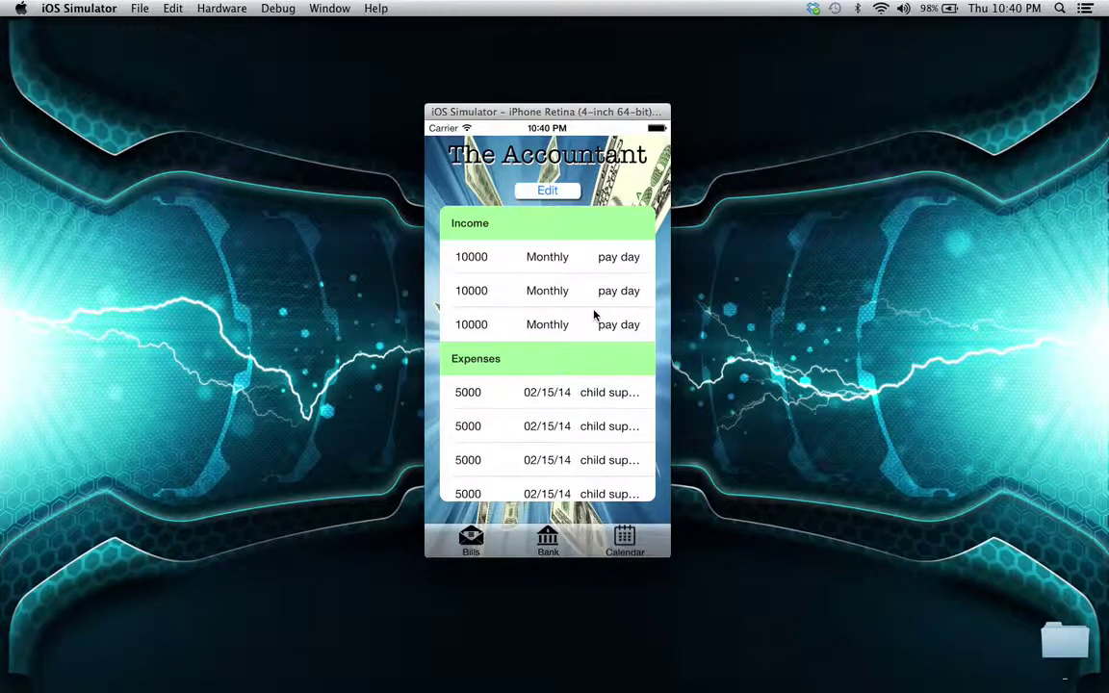
{"action": "left_click_drag", "start_coordinate": [495, 315], "coordinate": [448, 323]}
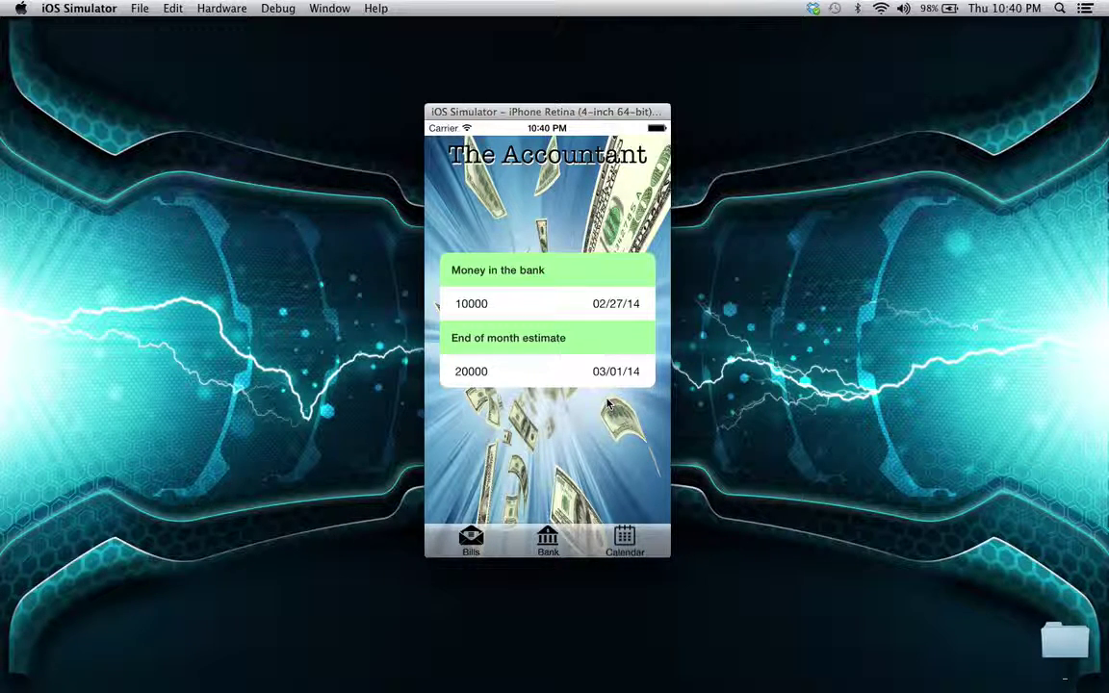
{"action": "left_click_drag", "start_coordinate": [609, 404], "coordinate": [490, 413]}
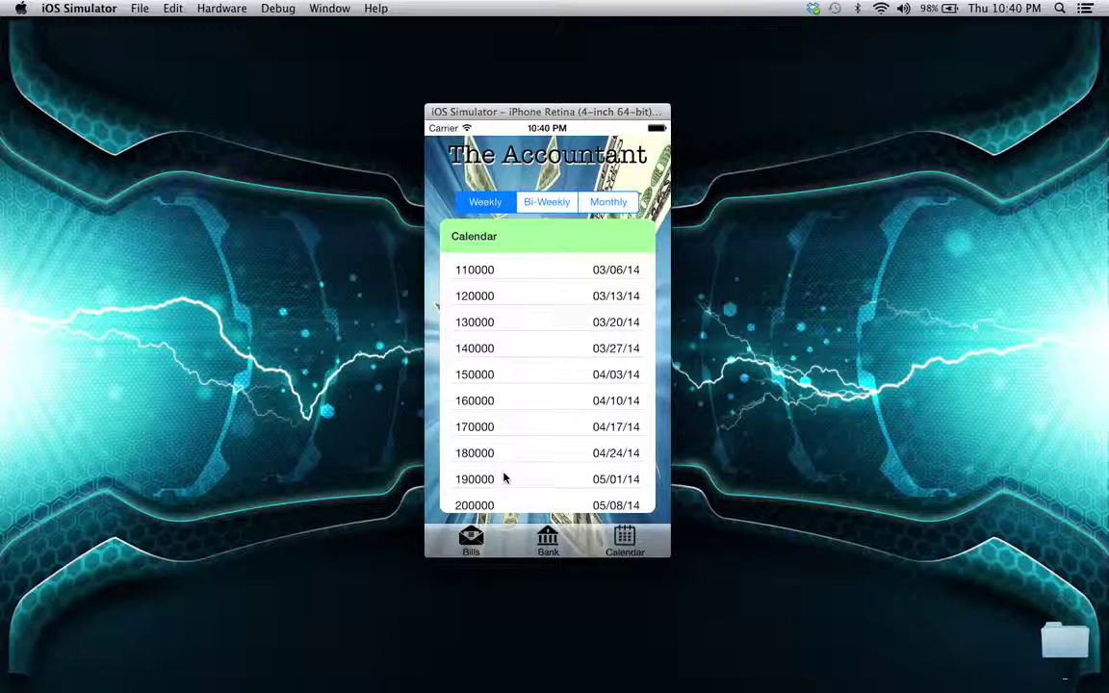
- Compare Bi-Weekly and Monthly projections, ending on the Weekly list from 10000 on 03/06/14
{"action": "left_click", "coordinate": [552, 204]}
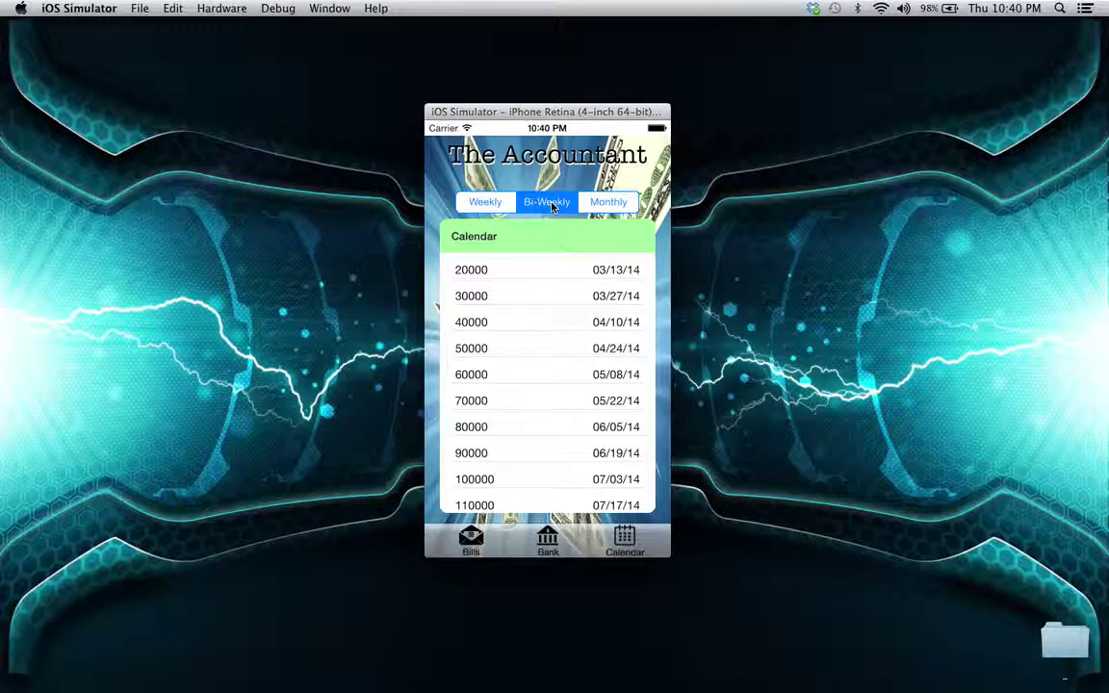
{"action": "left_click", "coordinate": [595, 203]}
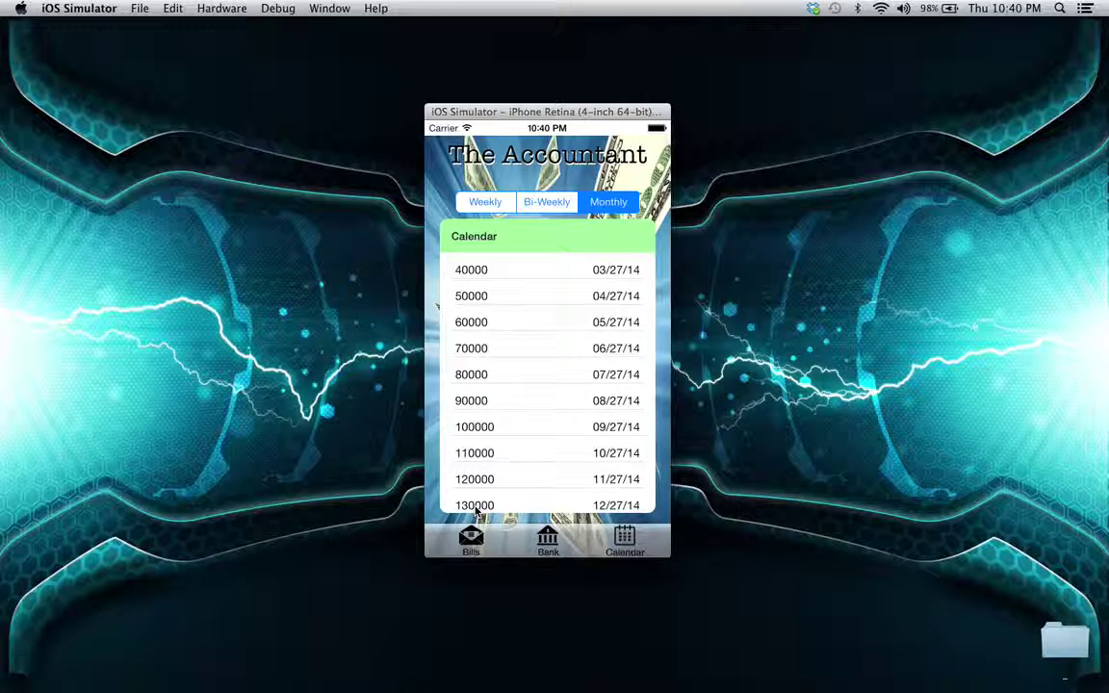
{"action": "left_click", "coordinate": [527, 204]}
{"action": "left_click", "coordinate": [484, 202]}
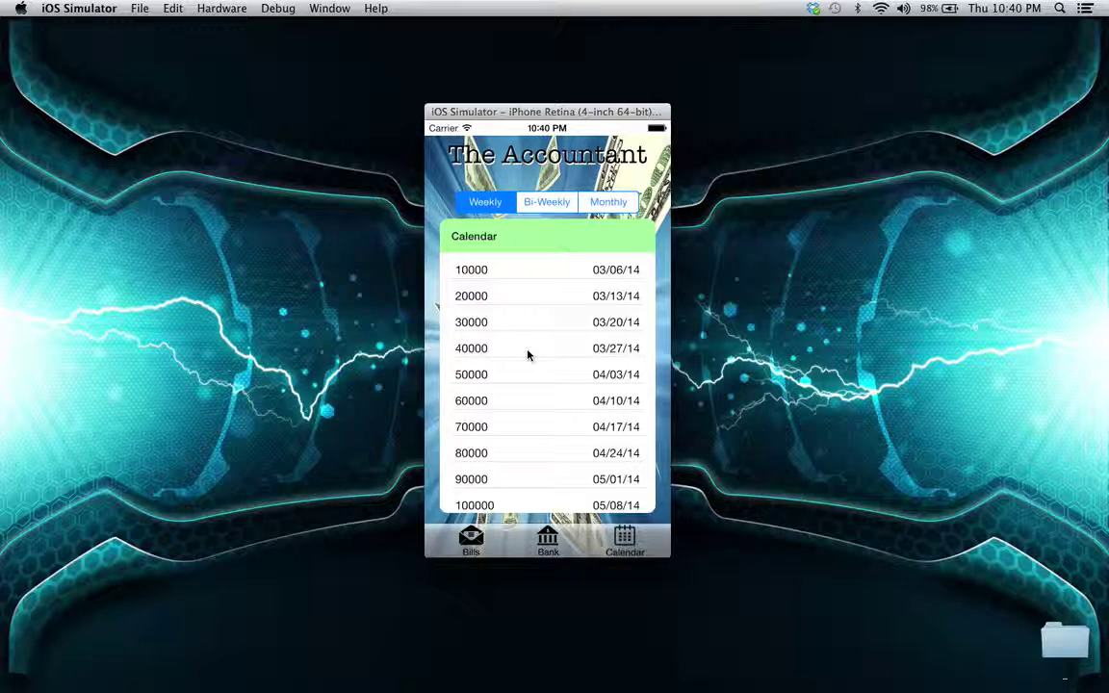